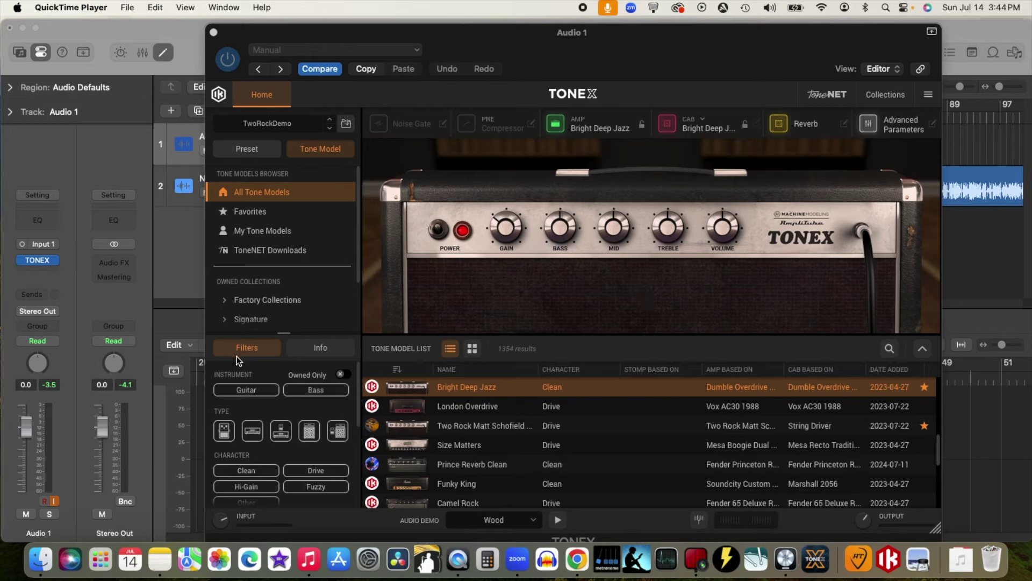
Step: Turn the INPUT gain knob up to 7.0
left_click(222, 519)
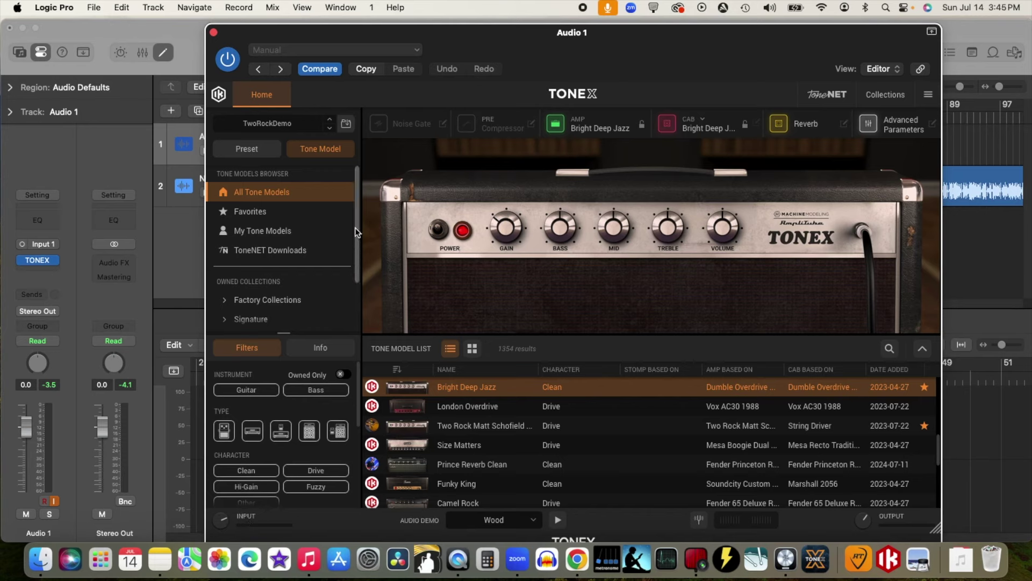
Step: Disable the Noise Gate slot, then disable the Compressor slot in the signal chain
left_click(403, 126)
left_click(381, 127)
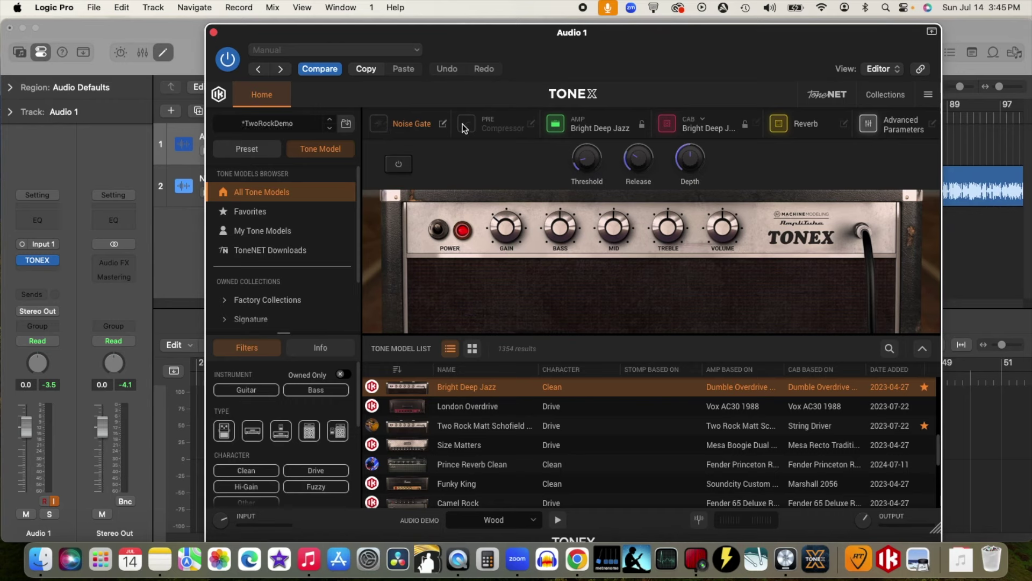
left_click(489, 127)
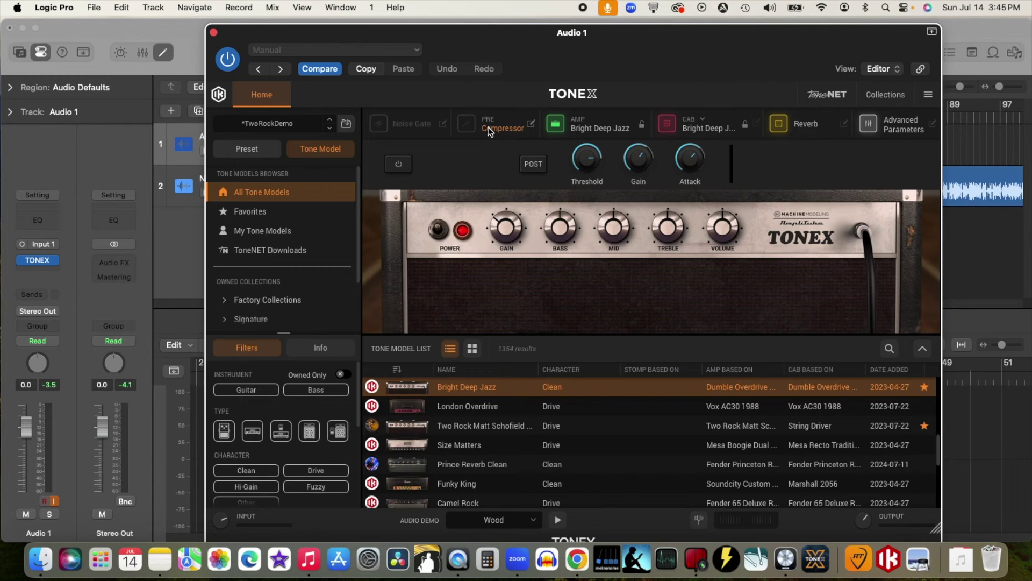
left_click(489, 122)
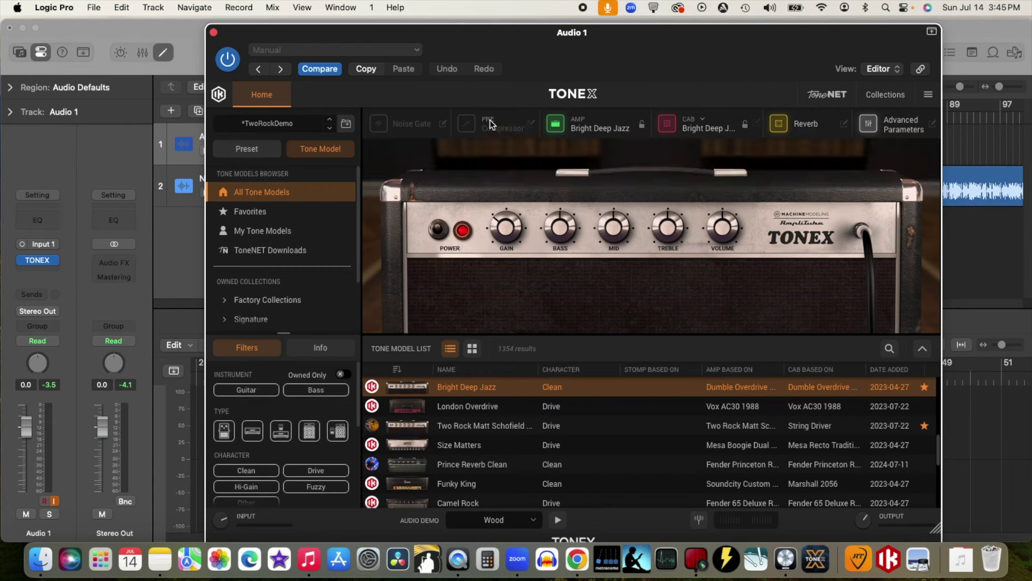